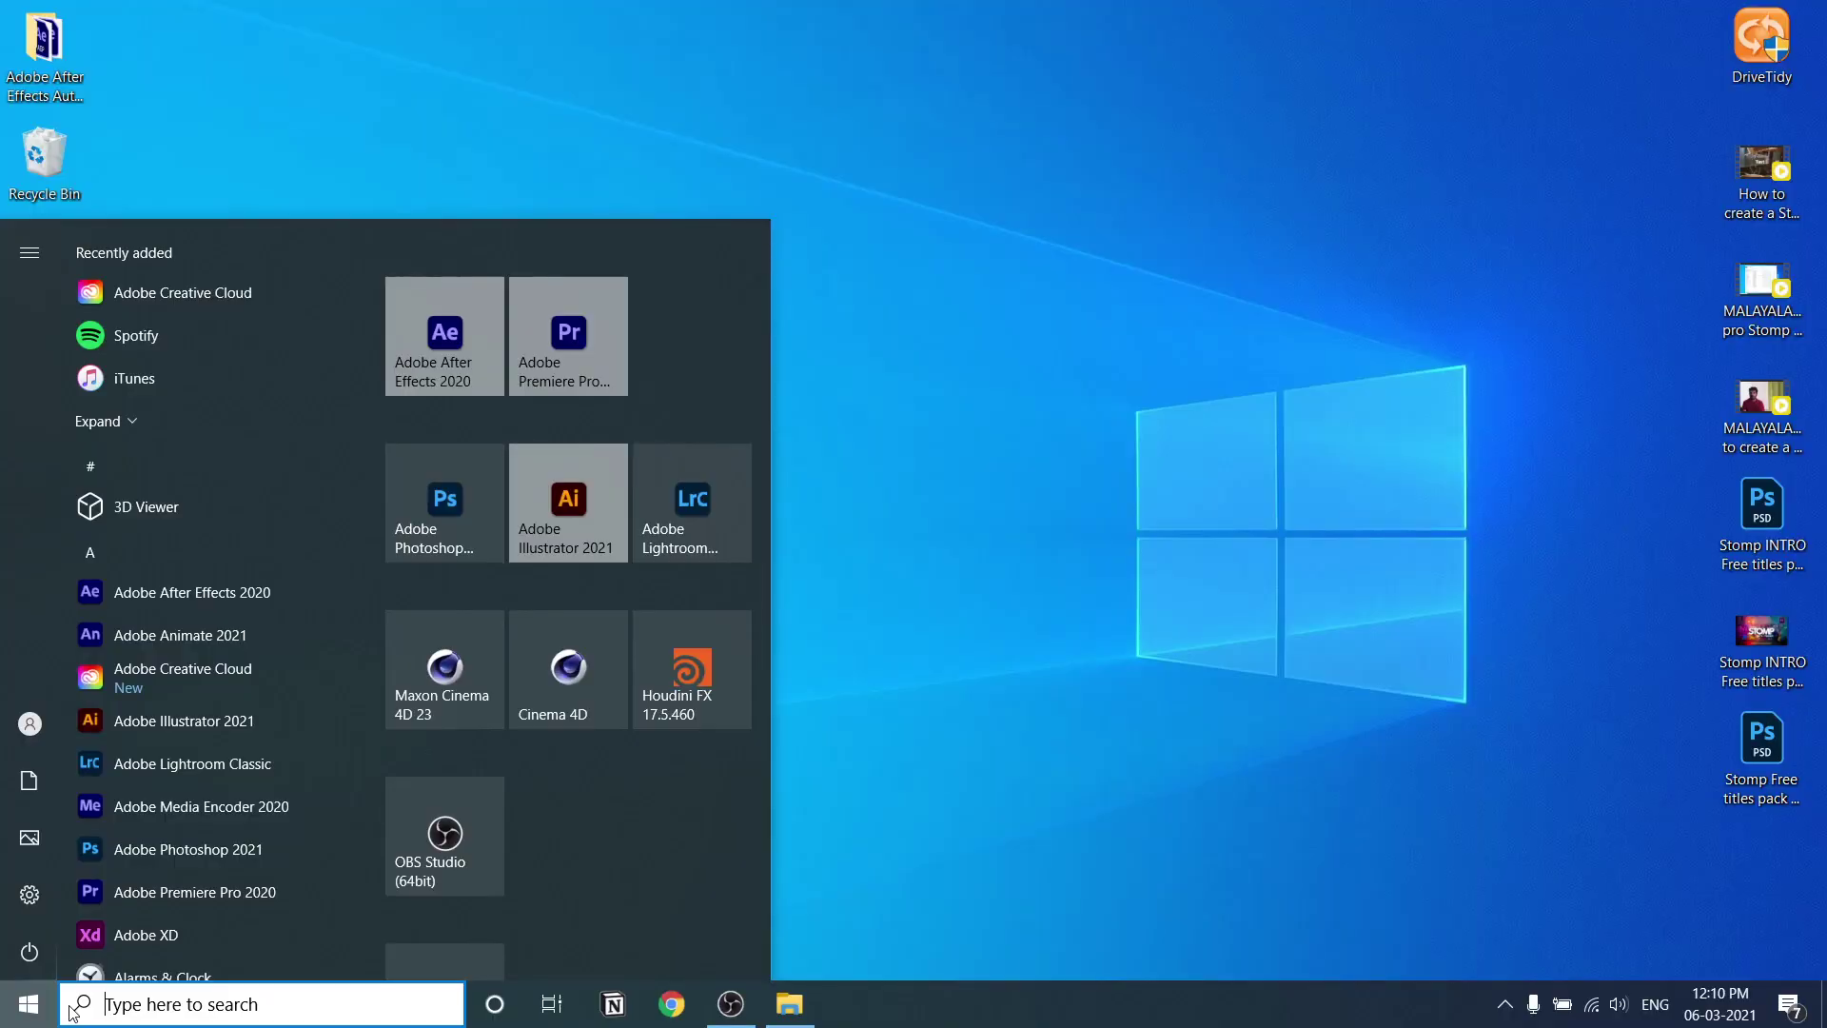
{"action": "type", "text": "photosho"}
Step: Launch Adobe Photoshop 2021 from the Start menu search result
{"action": "key", "text": "Return"}
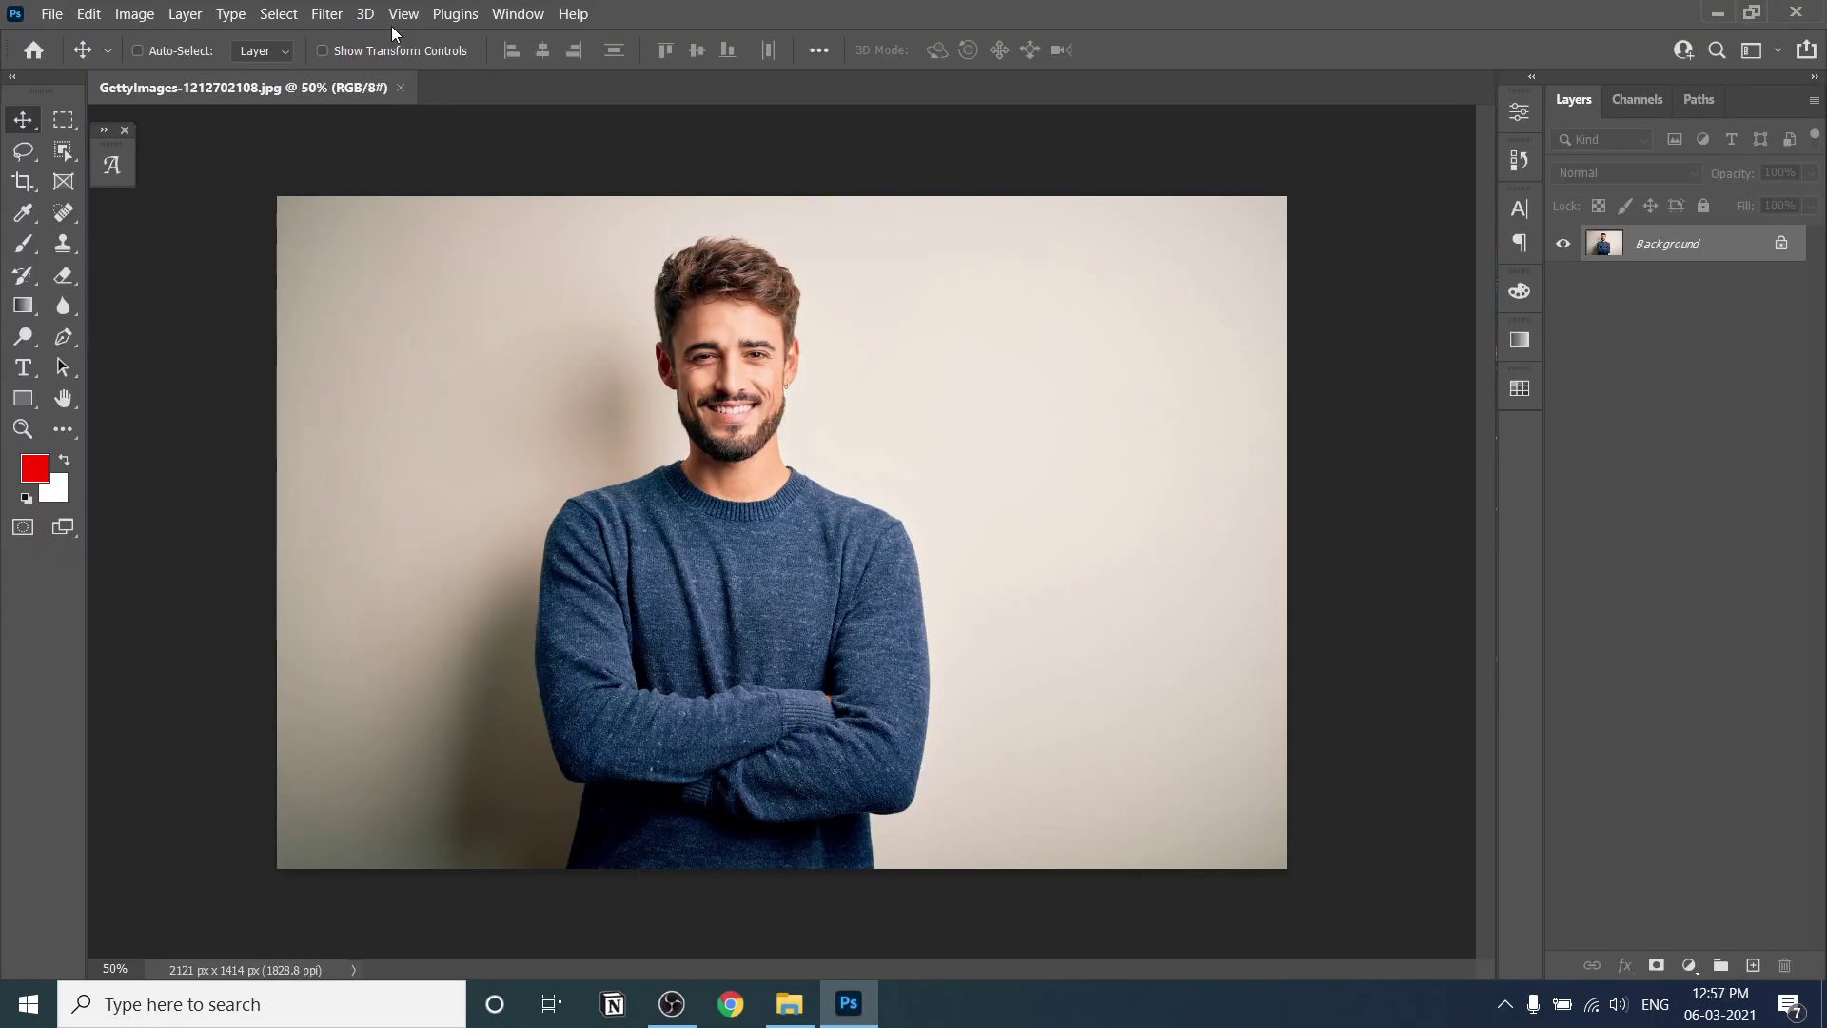
Step: Check the Filter menu, then sign out of the Adobe account from the Help menu
{"action": "left_click", "coordinate": [325, 13]}
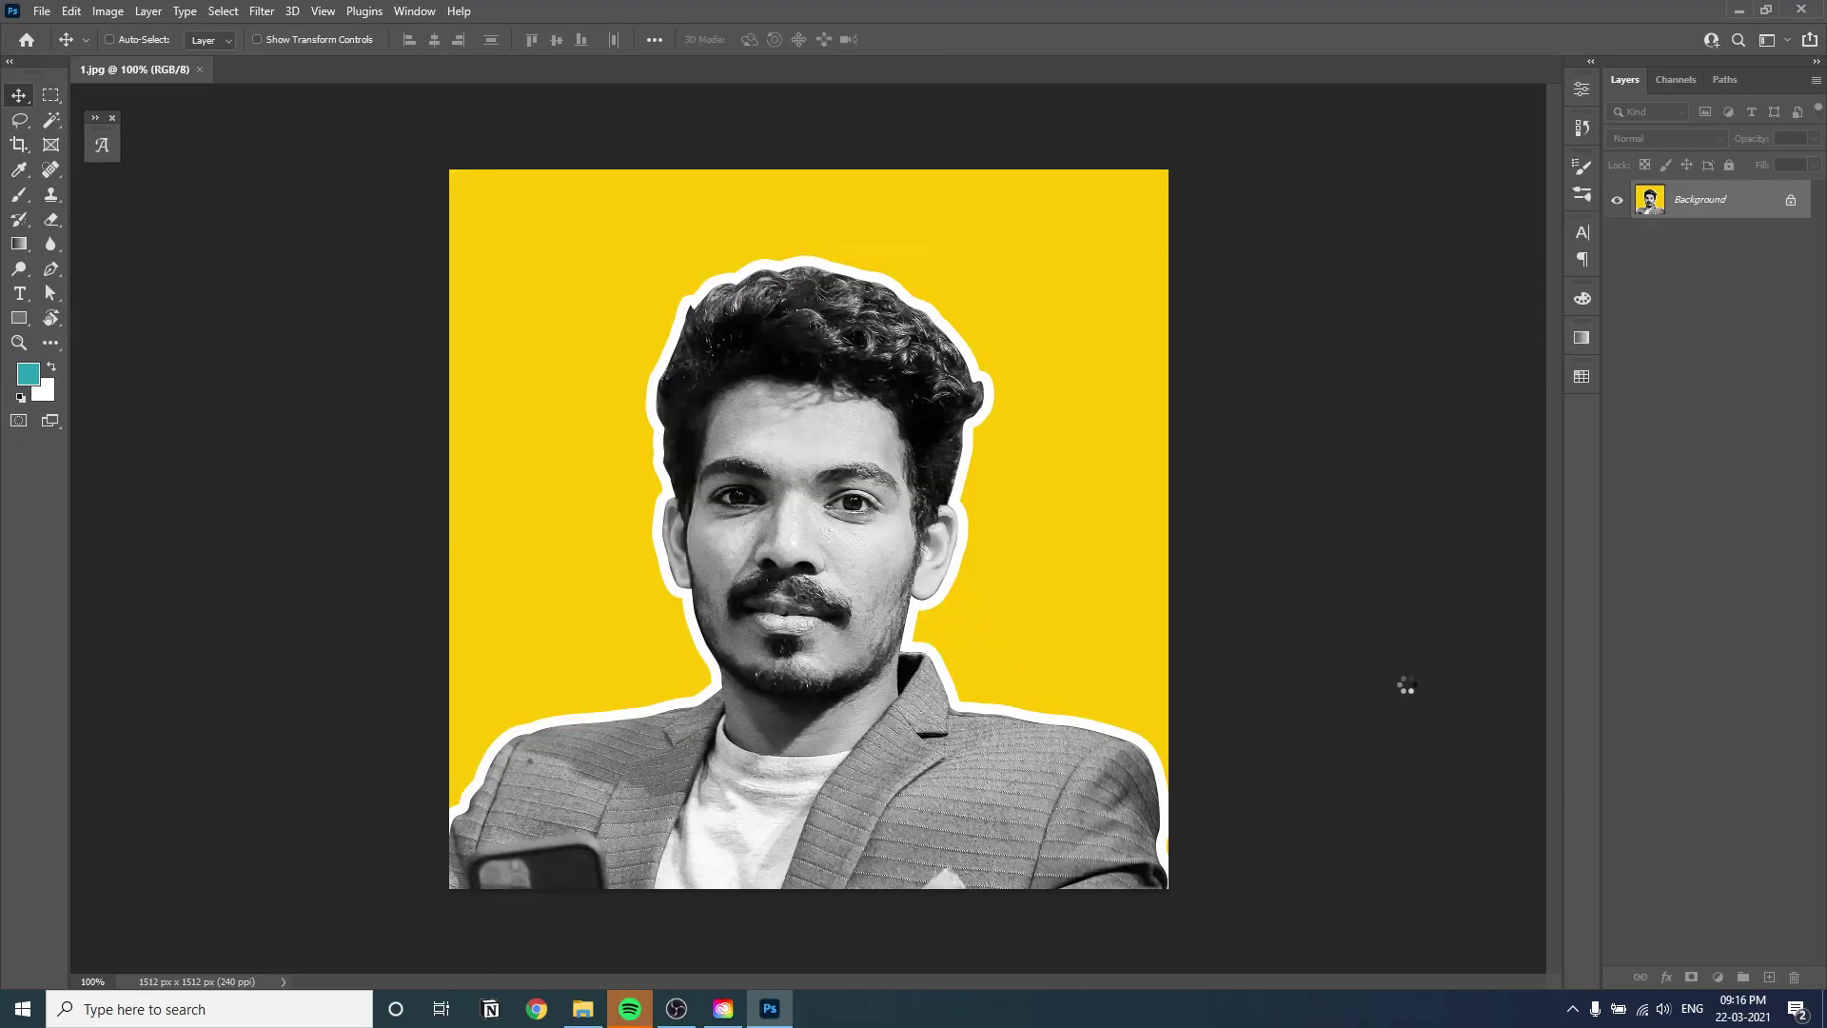
{"action": "left_click", "coordinate": [414, 11]}
{"action": "left_click", "coordinate": [482, 179]}
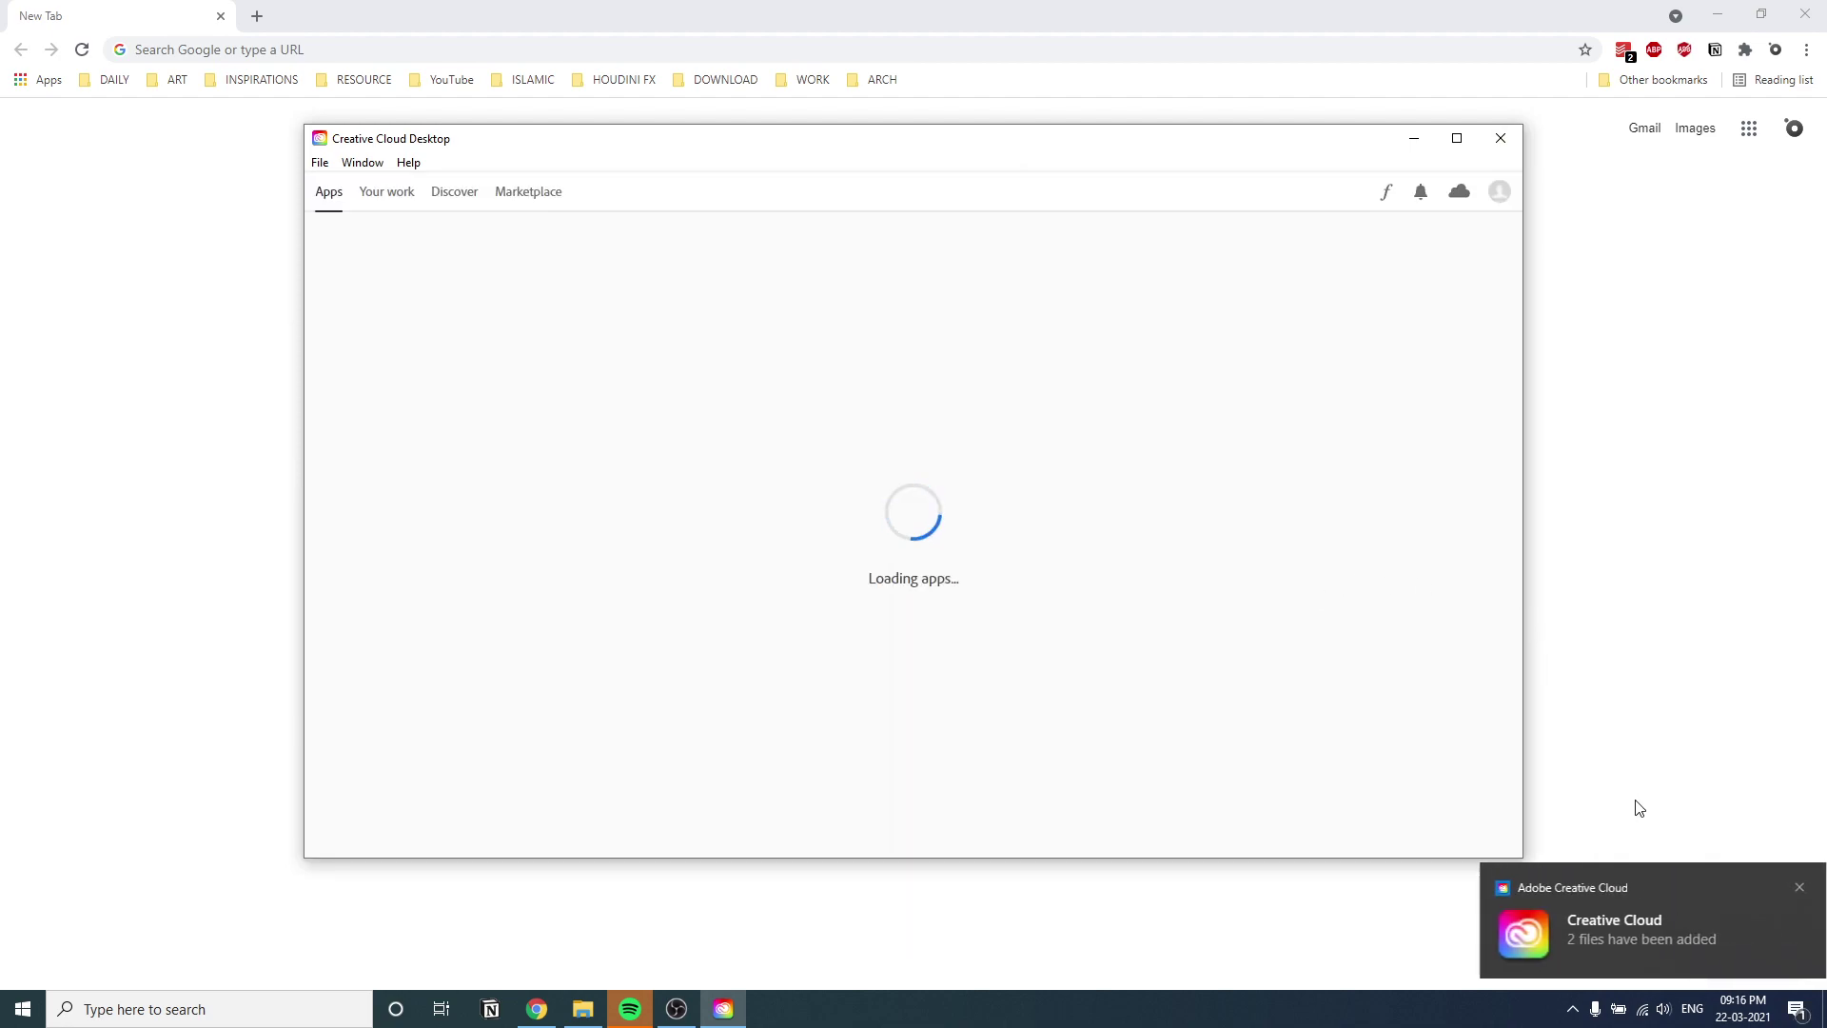
Step: Dismiss the Creative Cloud notification and return to Photoshop's Filter menu
{"action": "left_click", "coordinate": [1784, 887]}
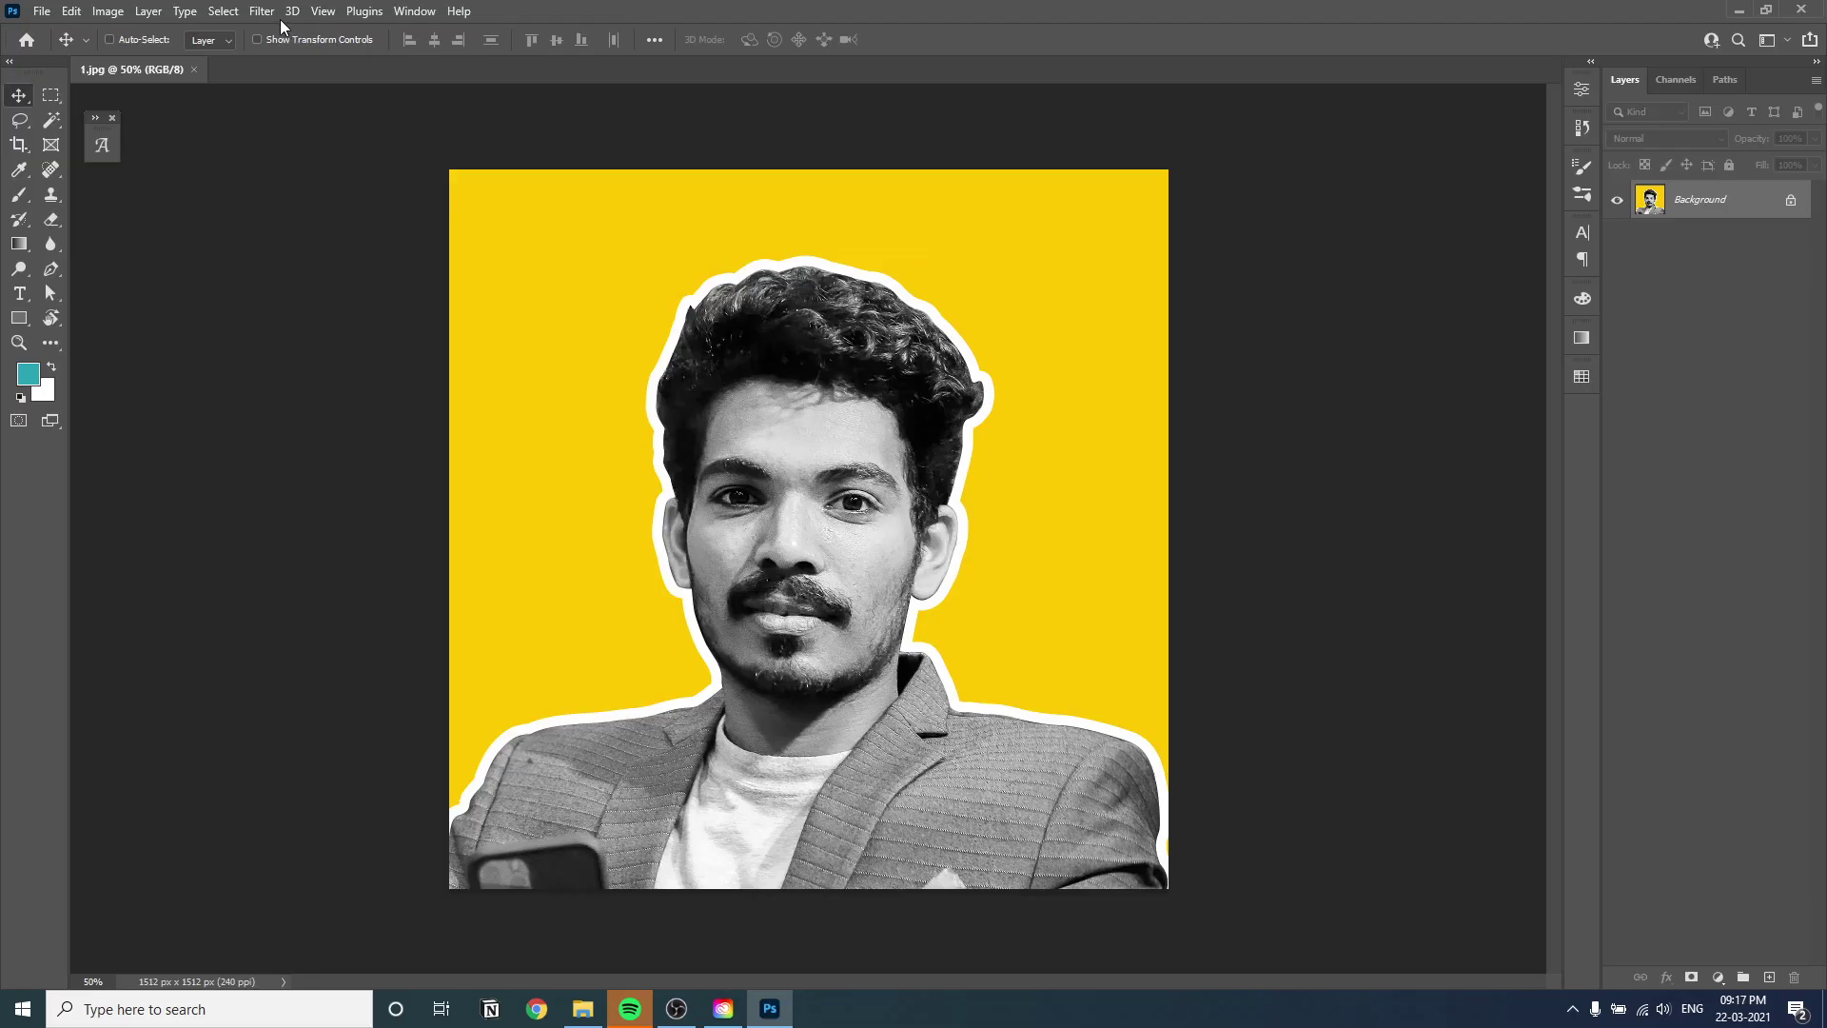
{"action": "left_click", "coordinate": [260, 11]}
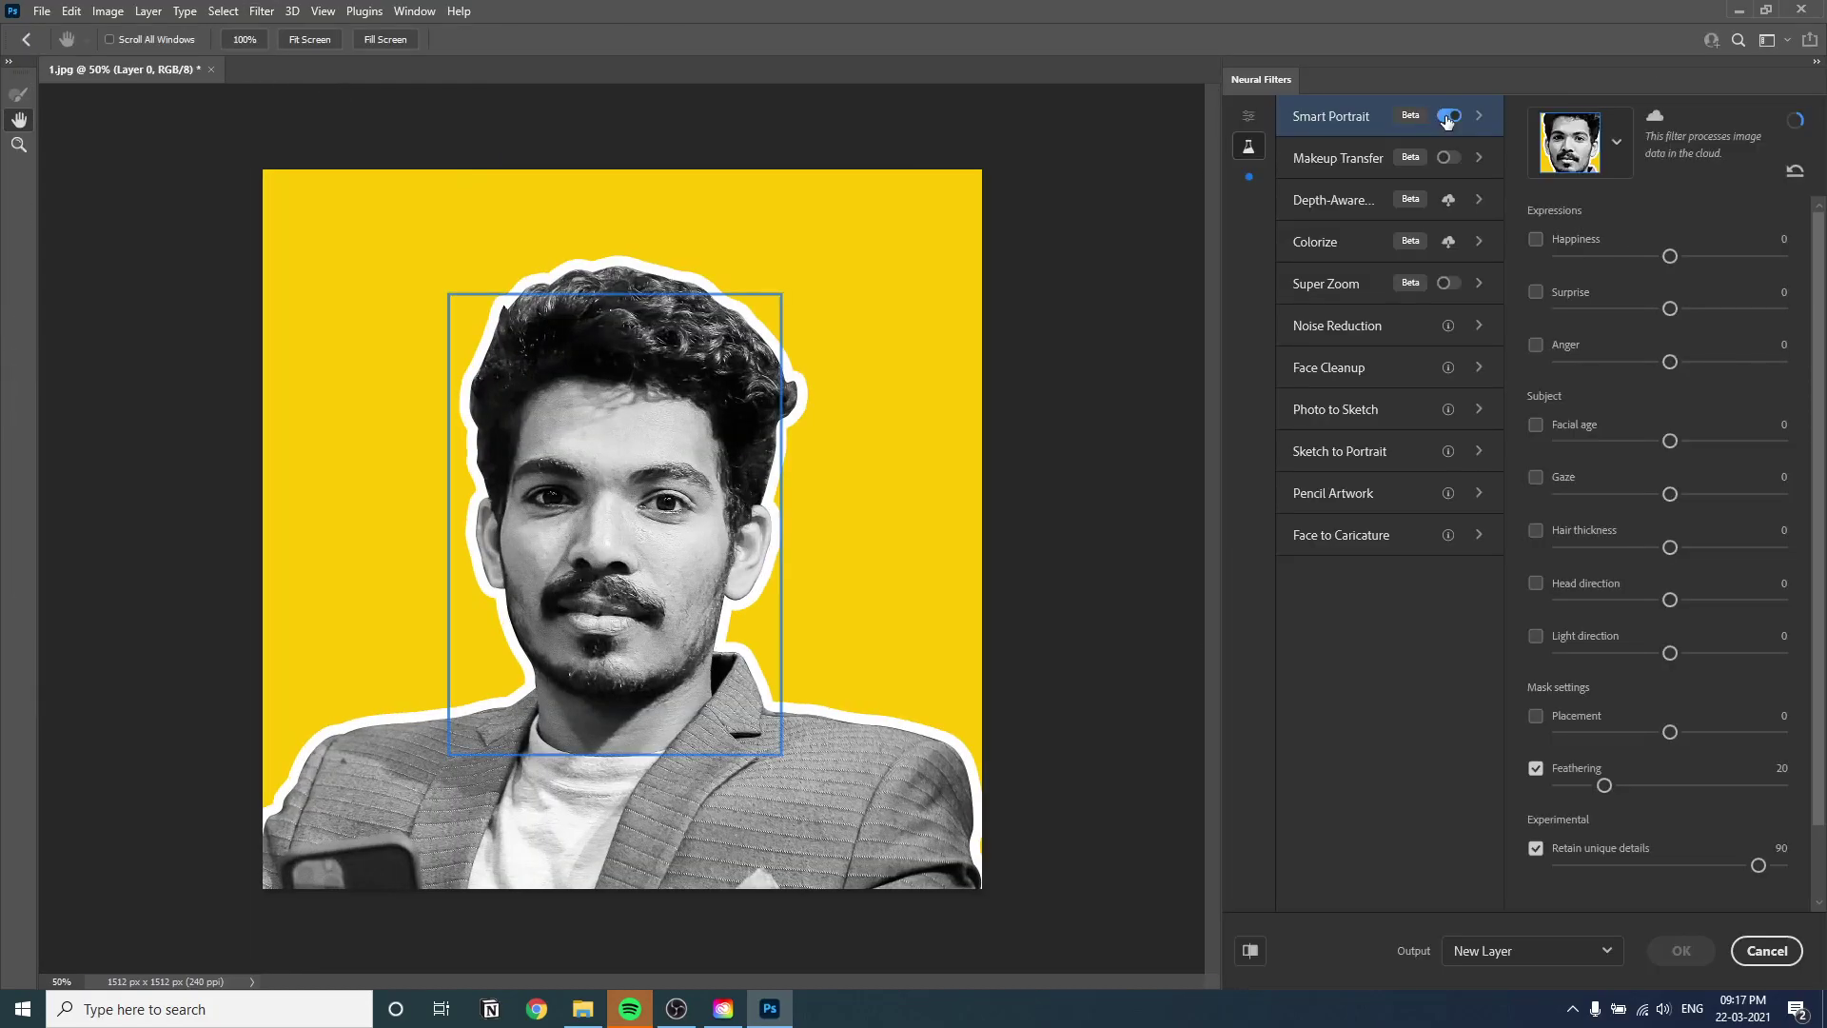
Step: Set Smart Portrait to Happiness -3, Anger -21, Hair thickness -8 and Facial age 37
{"action": "left_click_drag", "start_coordinate": [1670, 360], "coordinate": [1624, 360]}
{"action": "mouse_move", "coordinate": [1670, 547]}
{"action": "left_mouse_down"}
{"action": "mouse_move", "coordinate": [1595, 547]}
{"action": "mouse_move", "coordinate": [1751, 546]}
{"action": "mouse_move", "coordinate": [1652, 546]}
{"action": "left_mouse_up"}
{"action": "left_click_drag", "start_coordinate": [1670, 439], "coordinate": [1750, 439]}
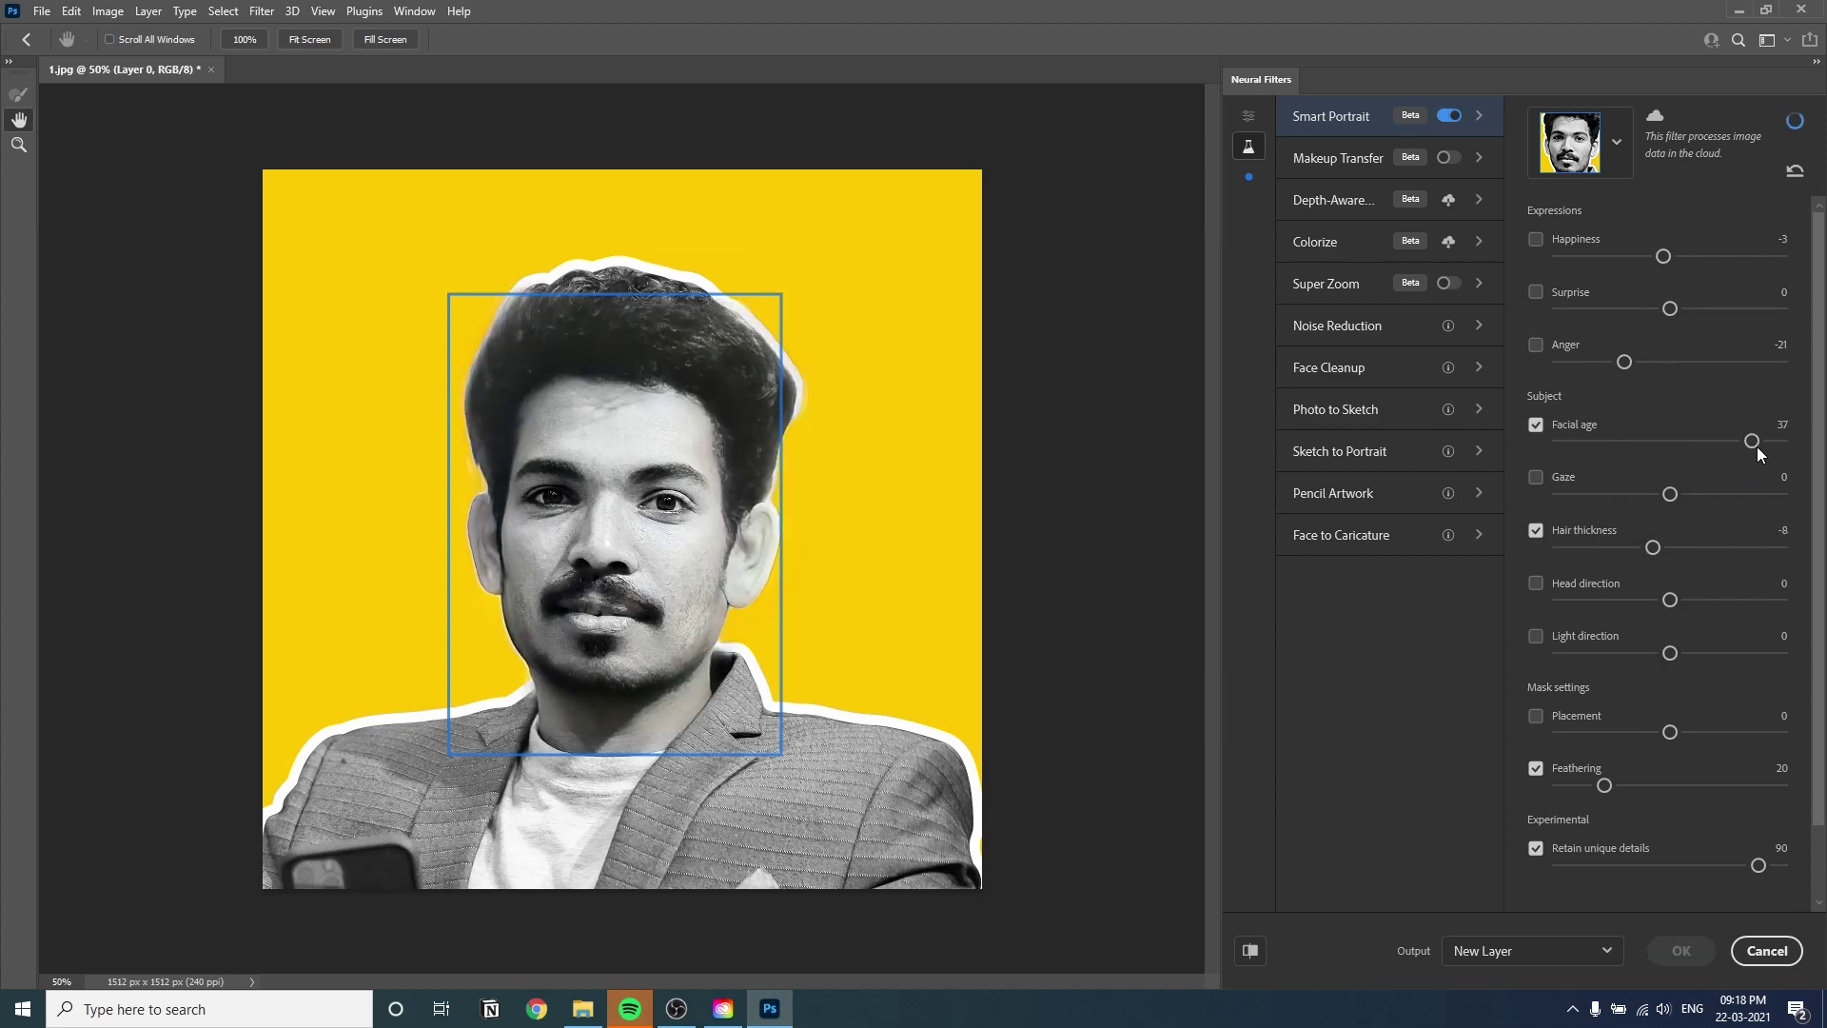